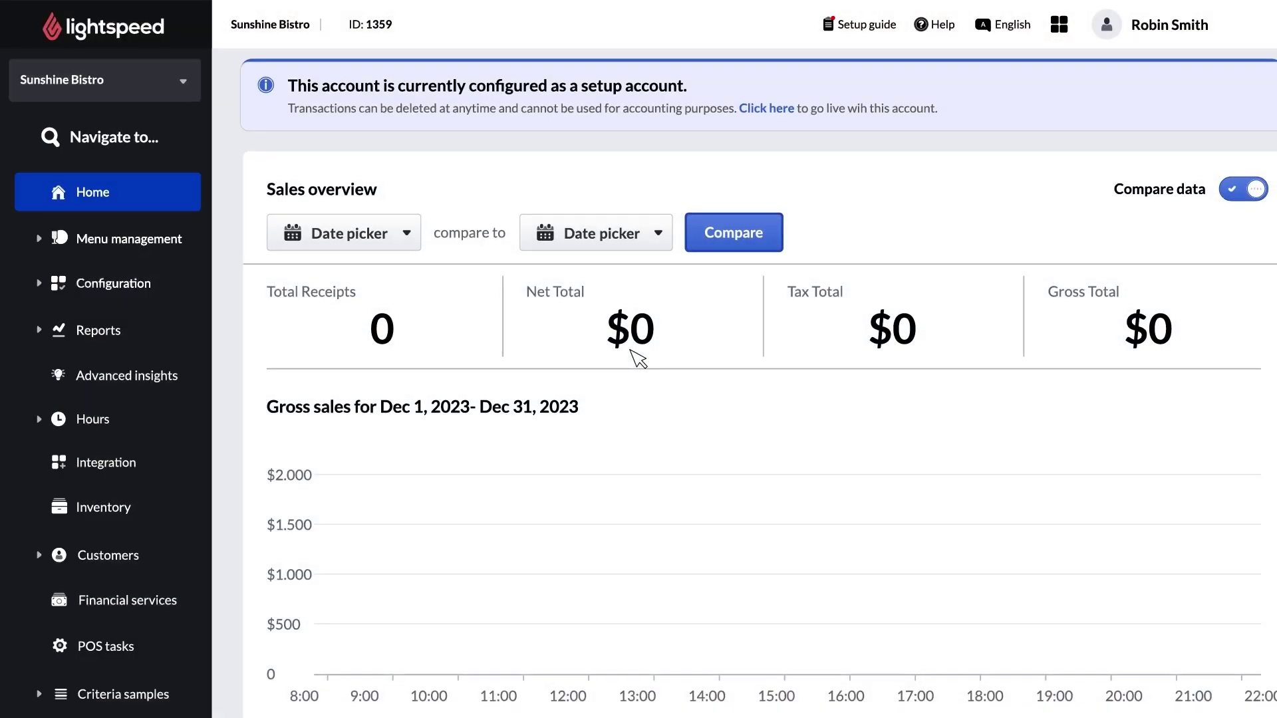
Go to Configuration > Settings > Payment methods to list Cash, Credit Card, Tap to Pay and Lightspeed Payments.
click(119, 267)
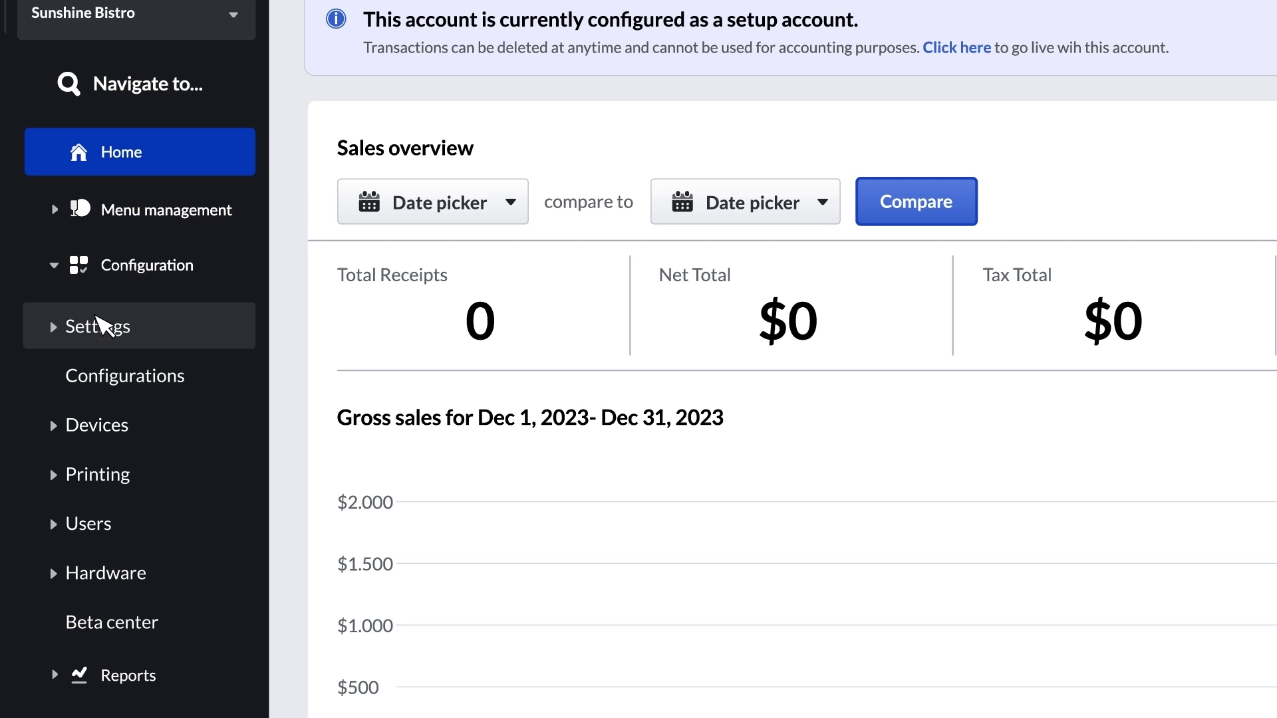
click(98, 328)
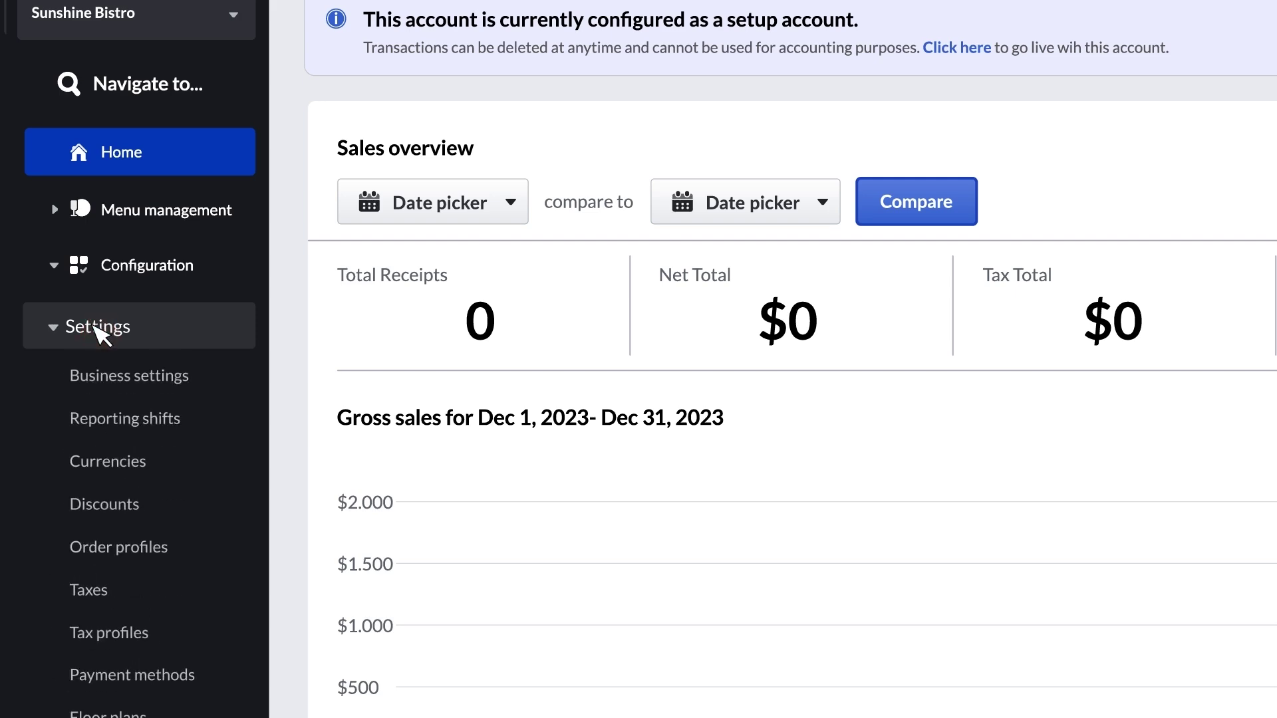
click(120, 679)
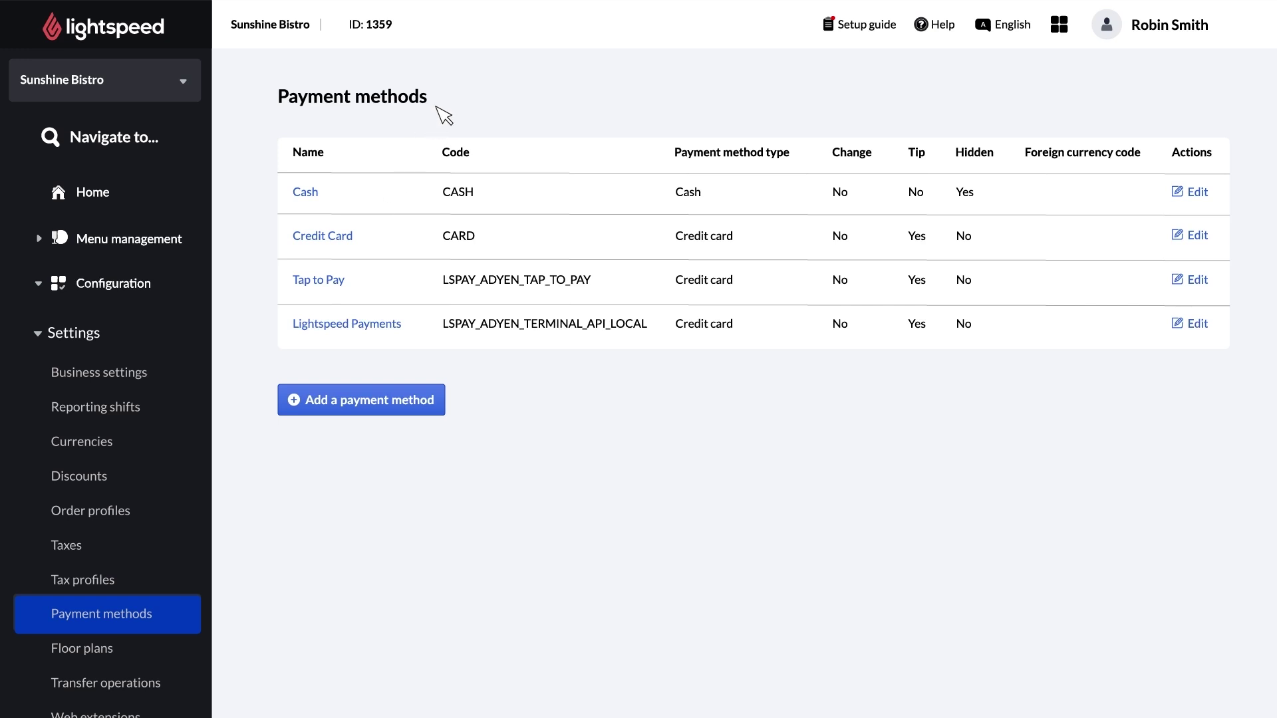
Review the Lightspeed Payments method from details down to Receipt options and Surcharging, without changes.
click(341, 326)
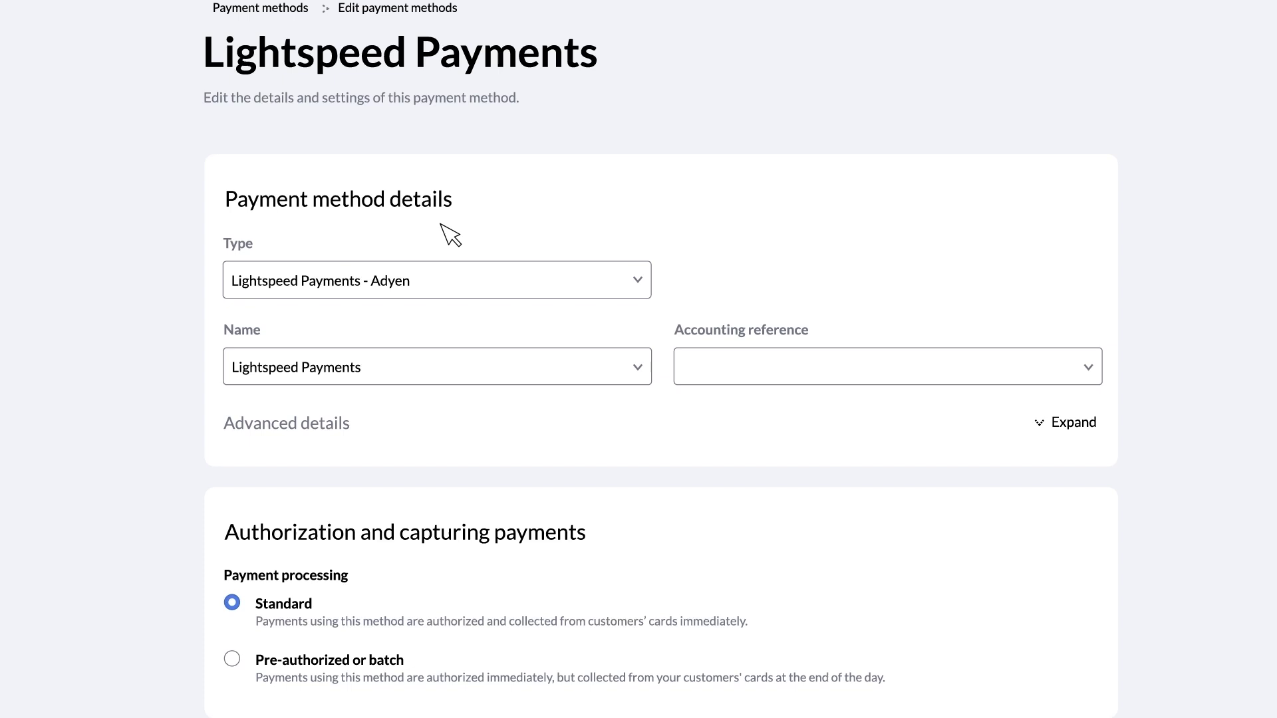
scroll(532, 319, down, 4)
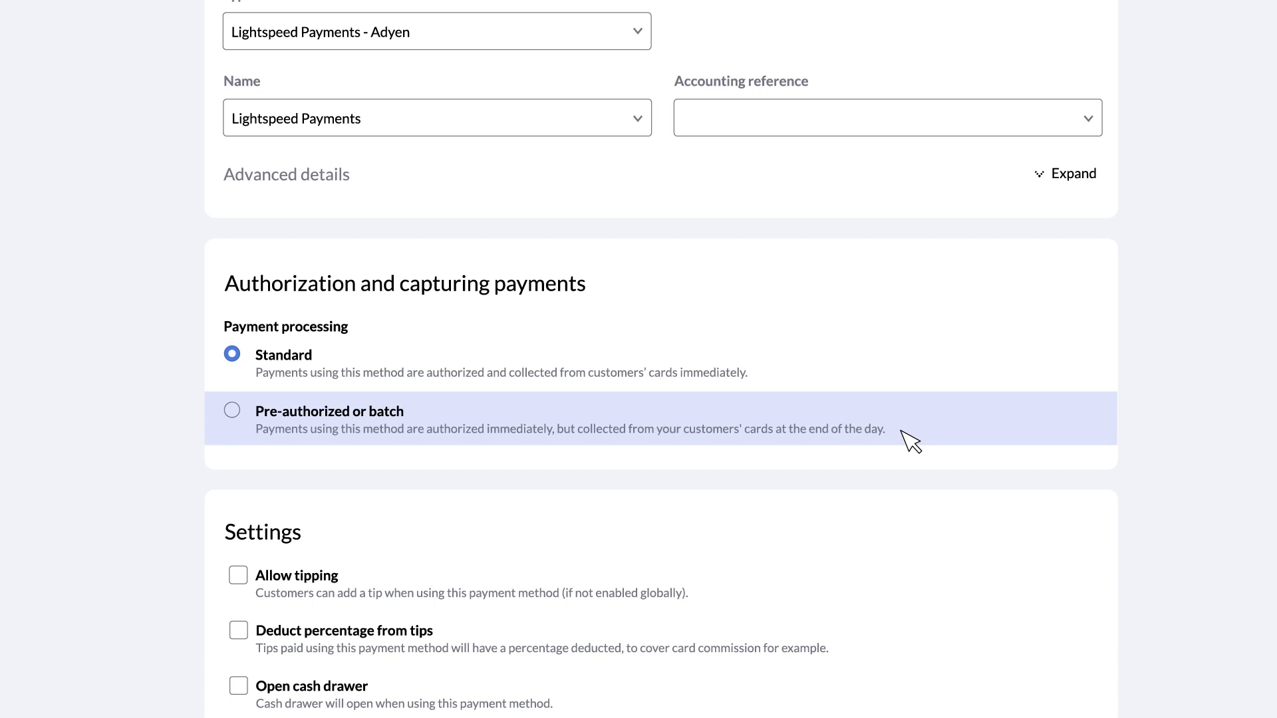
scroll(891, 445, down, 6)
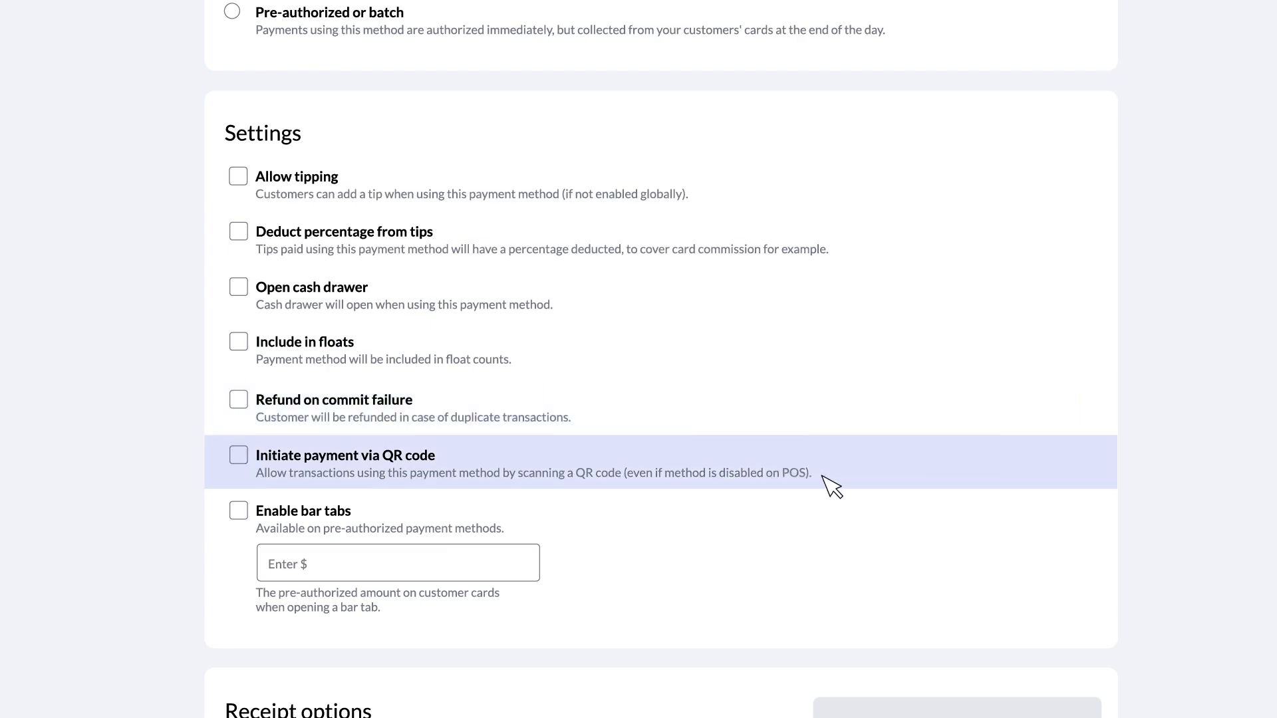
scroll(553, 550, down, 7)
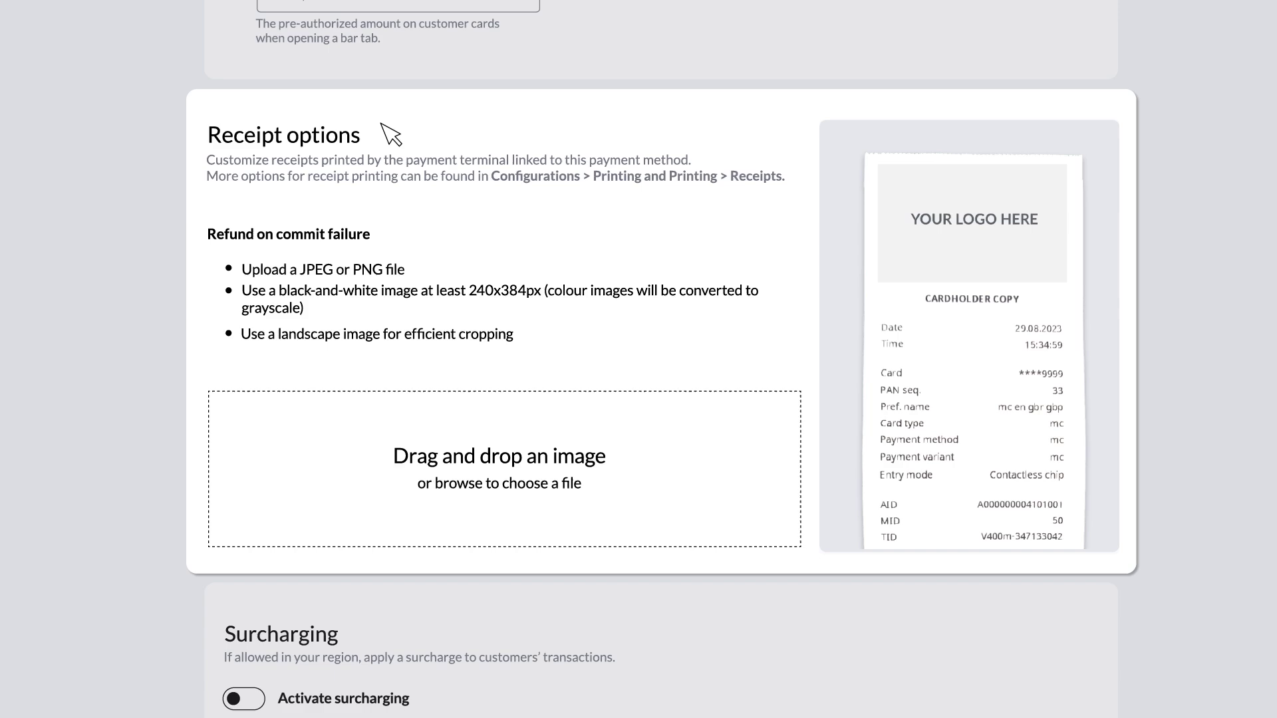
scroll(541, 328, down, 5)
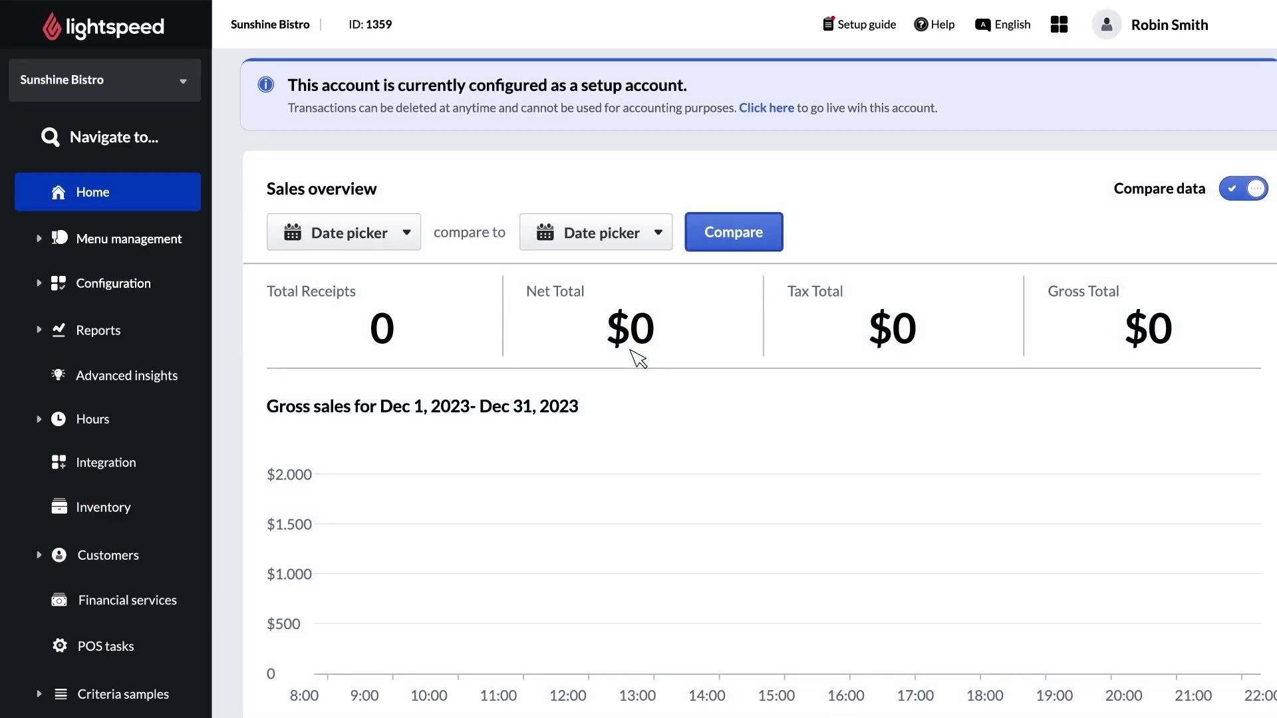
Open the Fixed POS configuration's Payments settings under Configuration > Configurations.
click(90, 282)
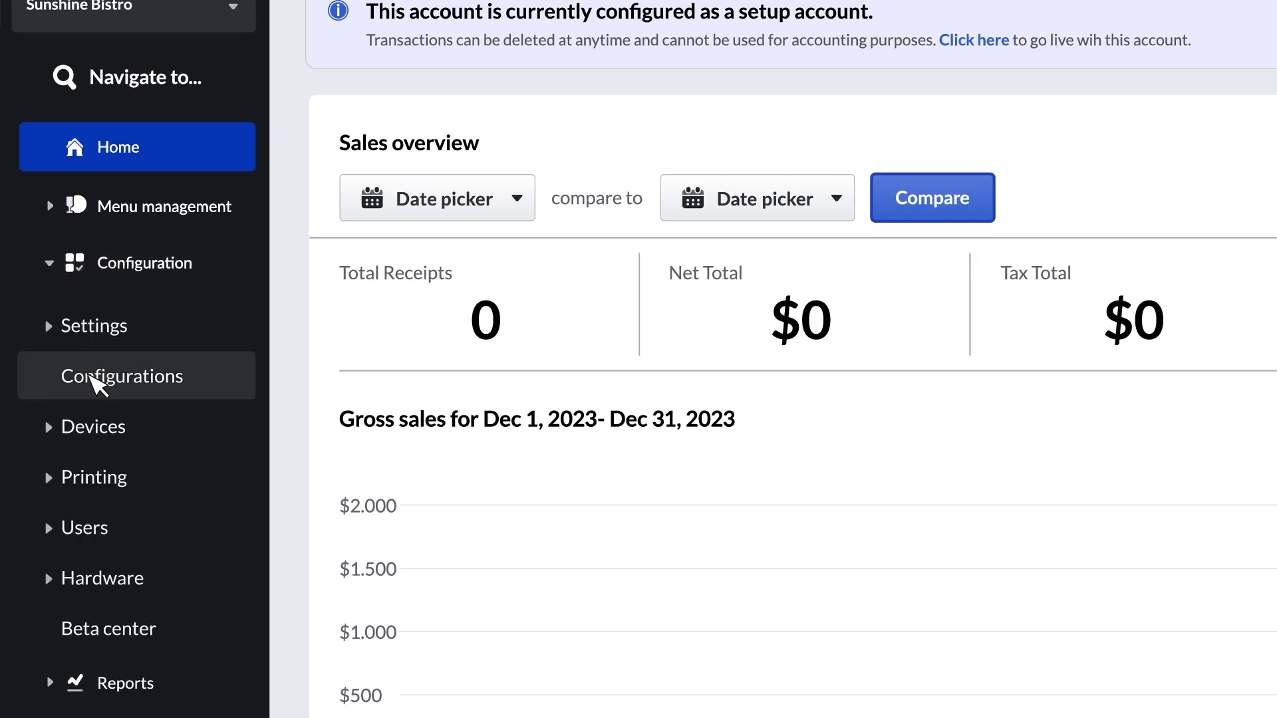
click(96, 378)
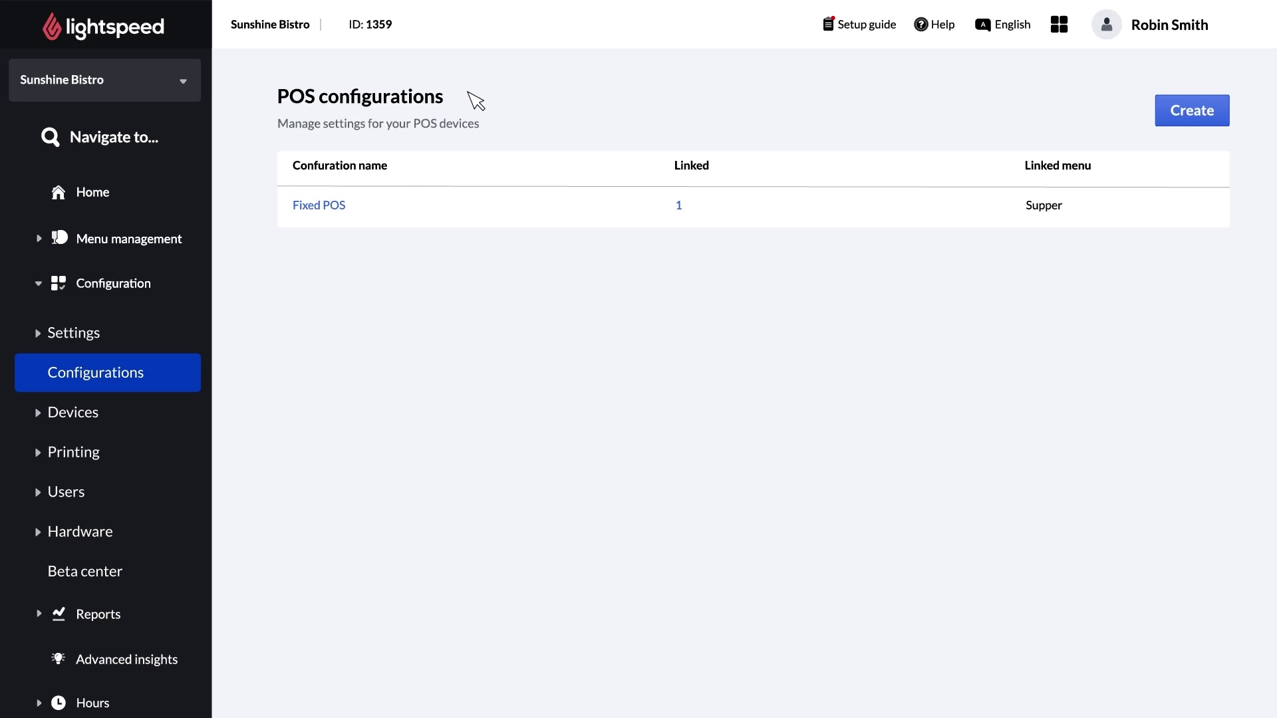
click(325, 207)
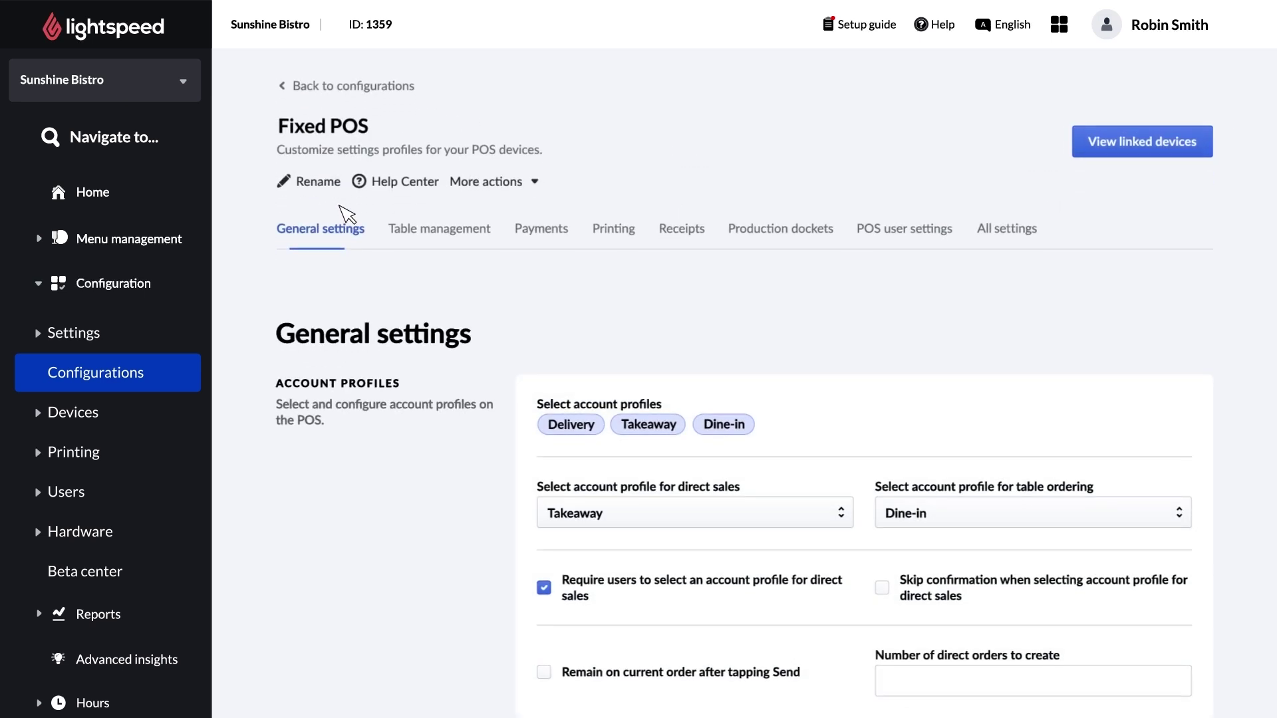
click(542, 232)
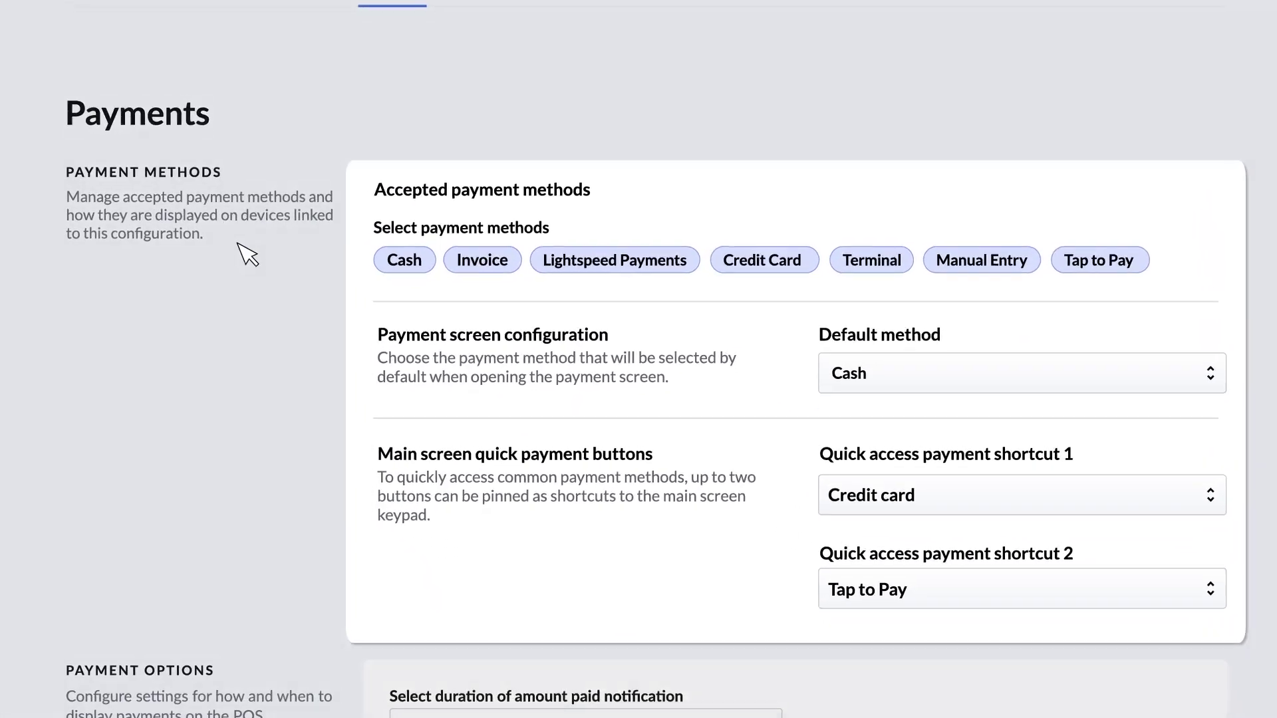
Enable Print final check, Capture signature, Enable tipping on terminal and Tips provided after payment.
scroll(234, 241, down, 8)
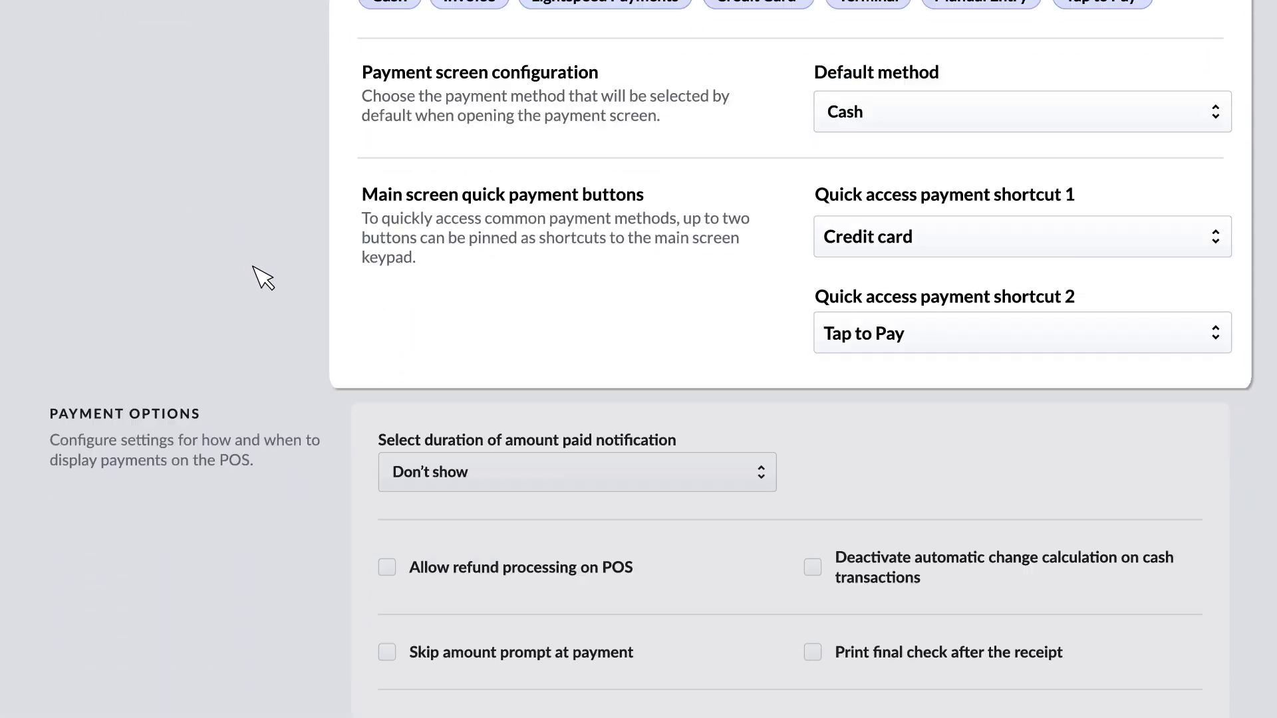
scroll(242, 470, down, 3)
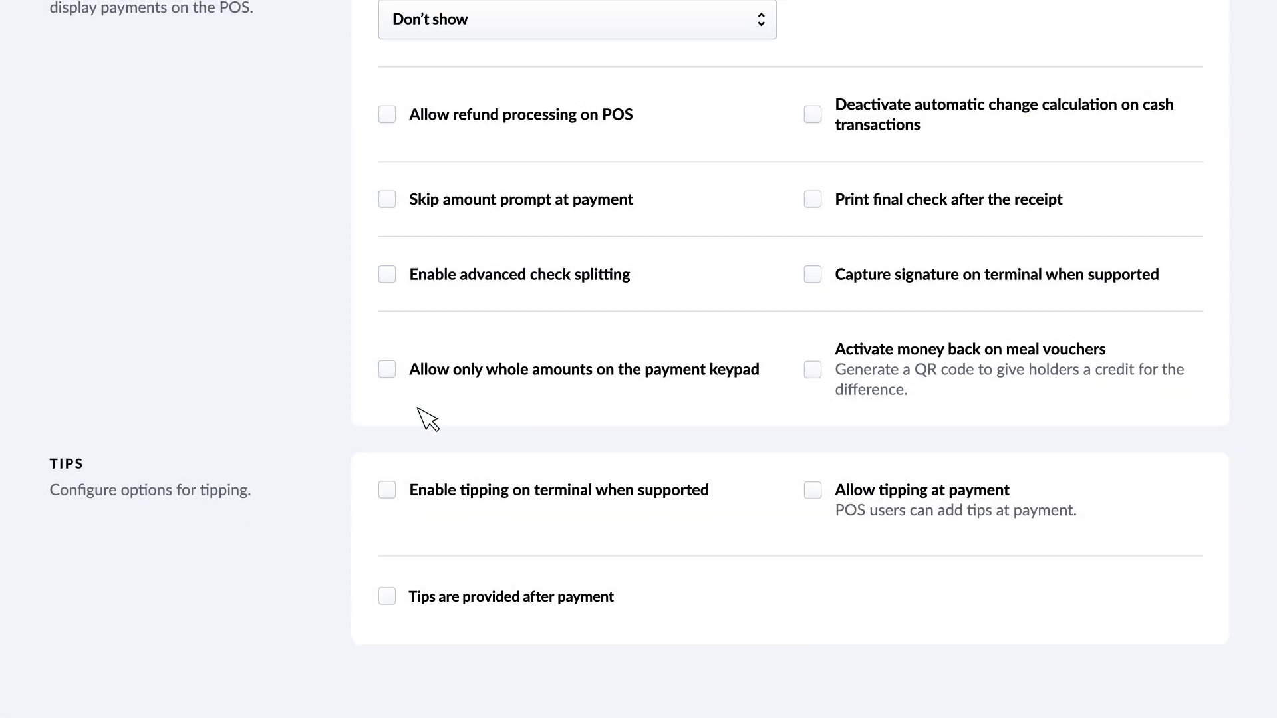
scroll(422, 419, up, 3)
click(812, 352)
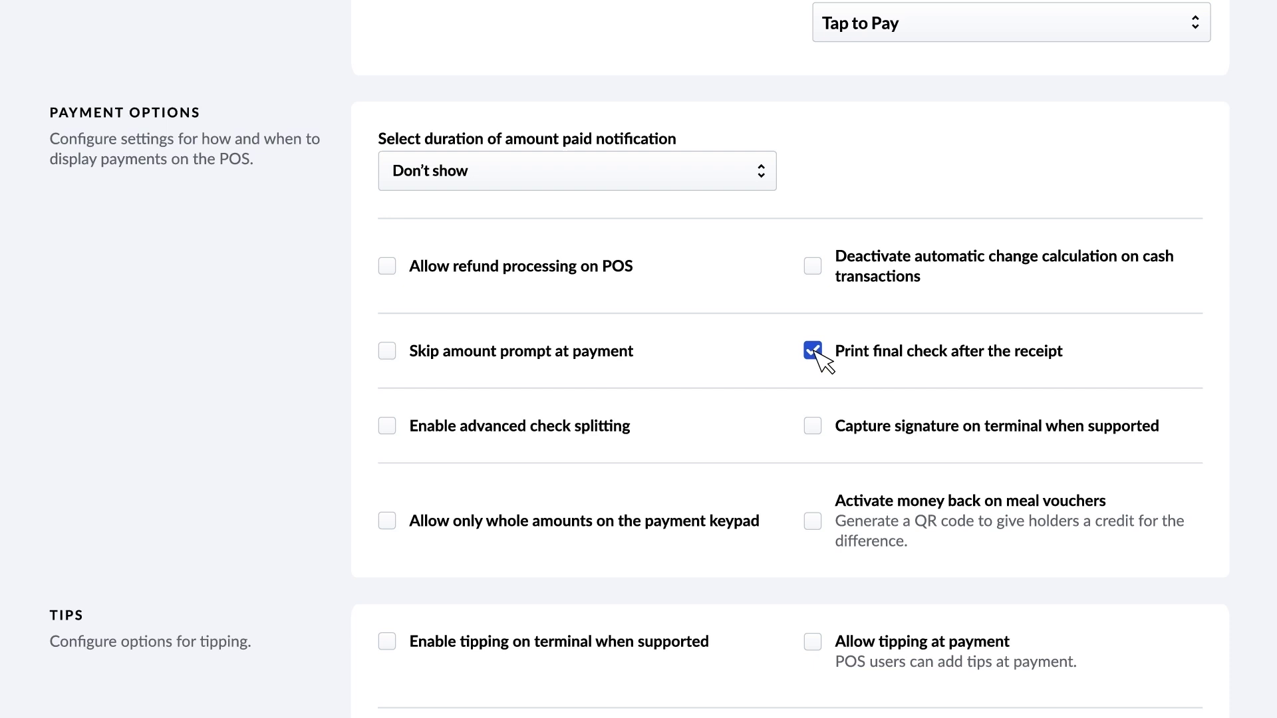
click(814, 427)
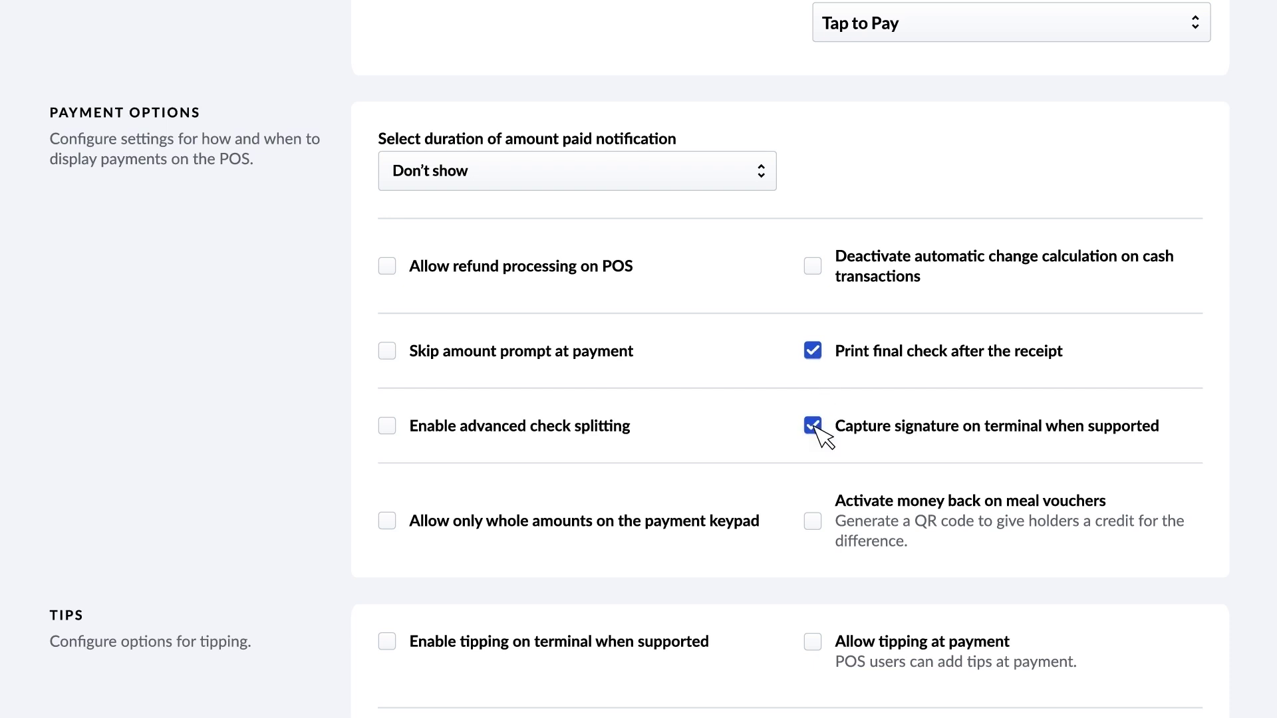
scroll(685, 414, down, 3)
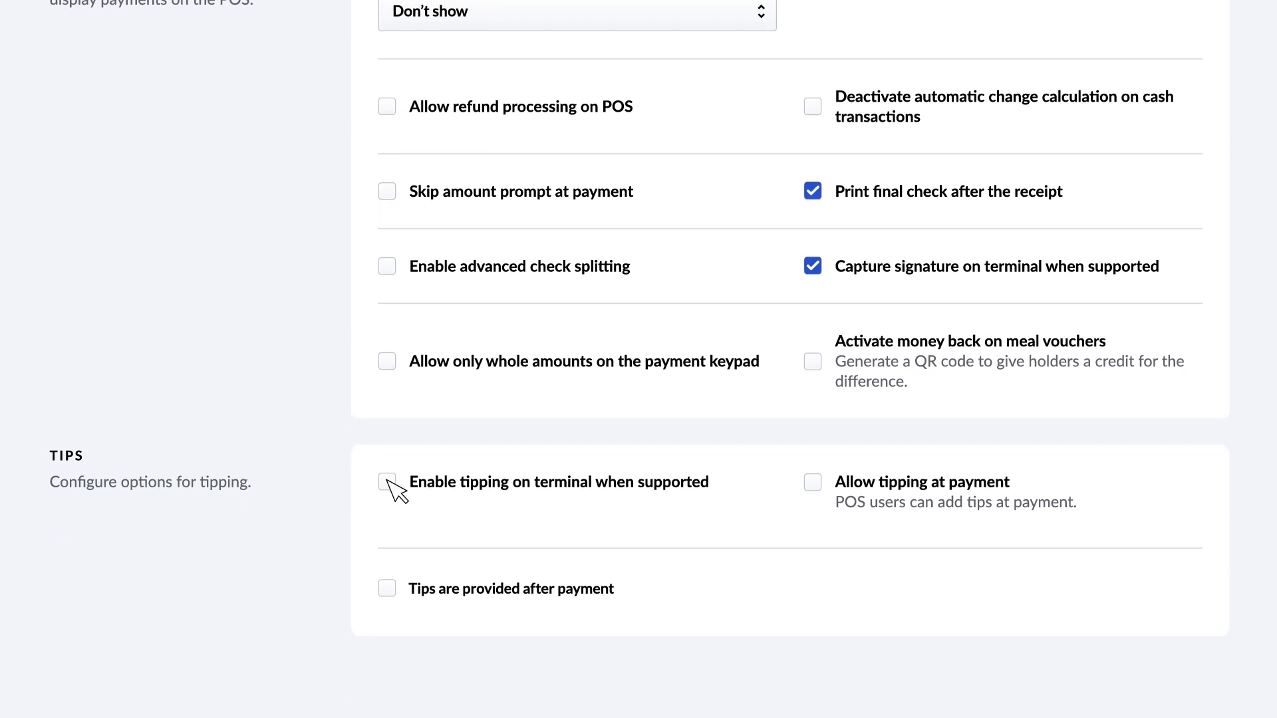
click(391, 484)
click(388, 591)
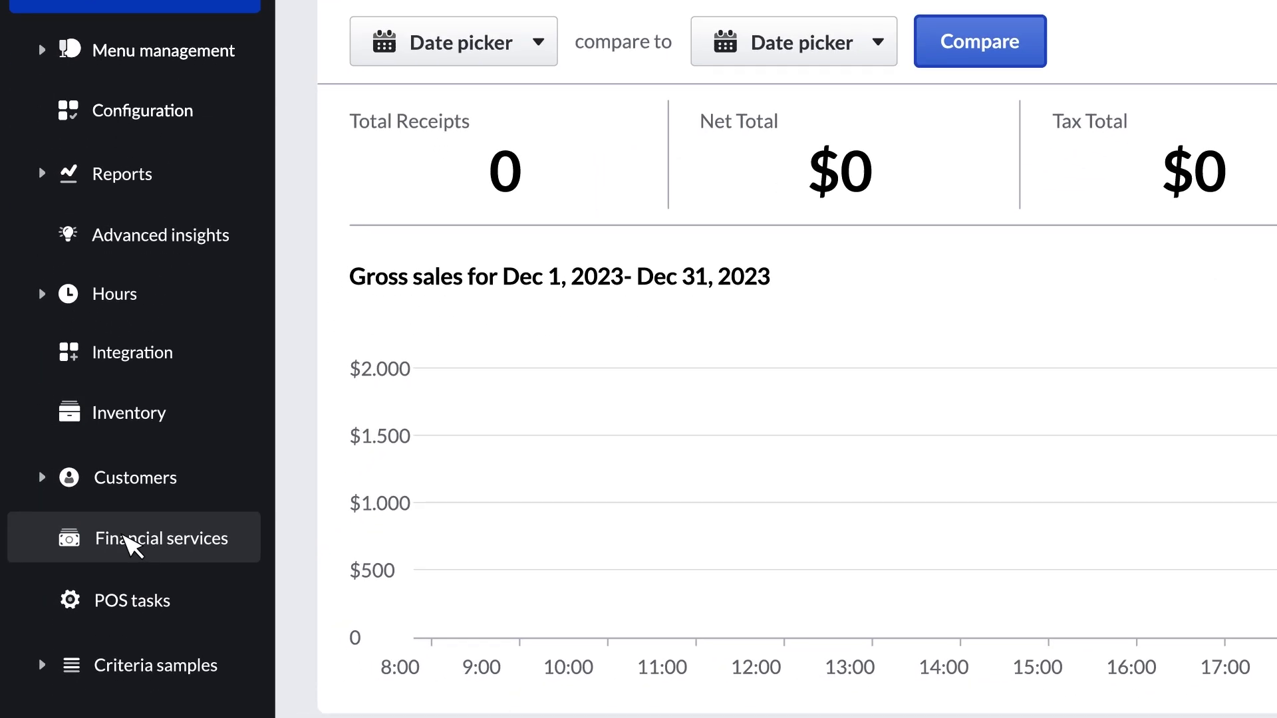
Show the Financial services Terminals list with Sunshine Bistro's S1F2 terminal.
click(103, 601)
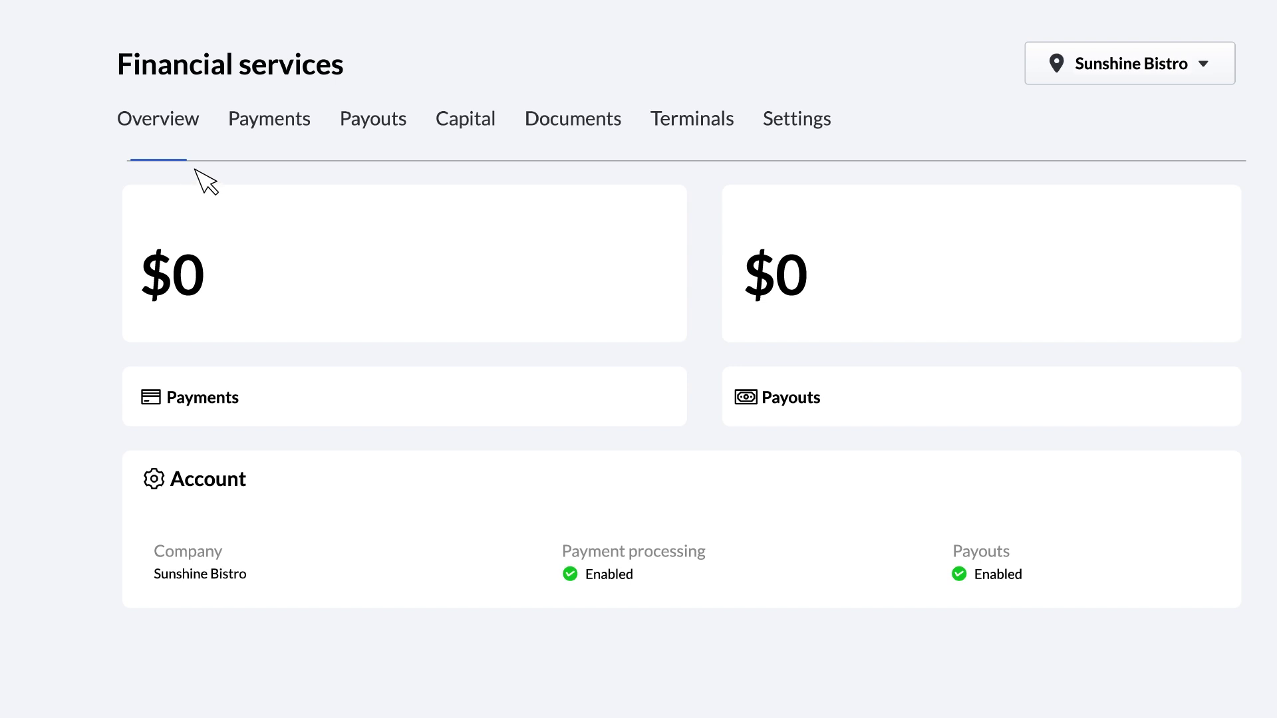
click(687, 128)
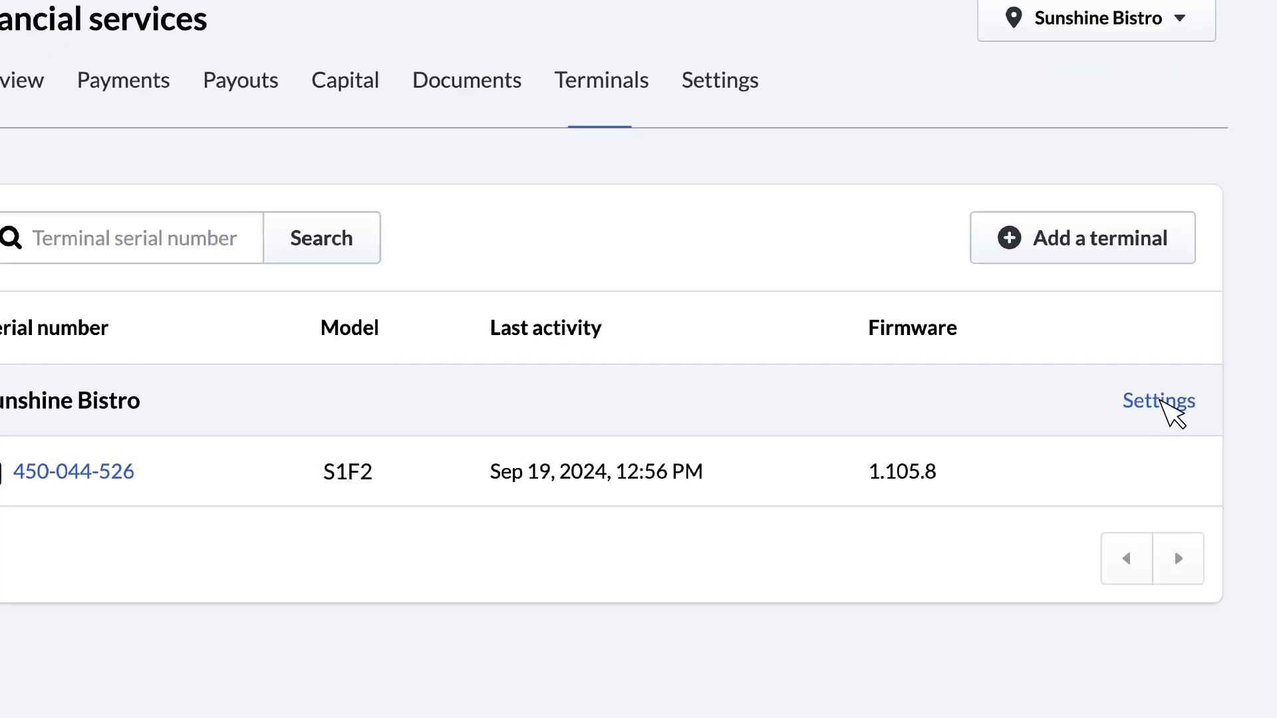
In Sunshine Bistro's terminal settings, keep English and turn on Allow Pay at Table and Allow standalone mode.
click(1145, 399)
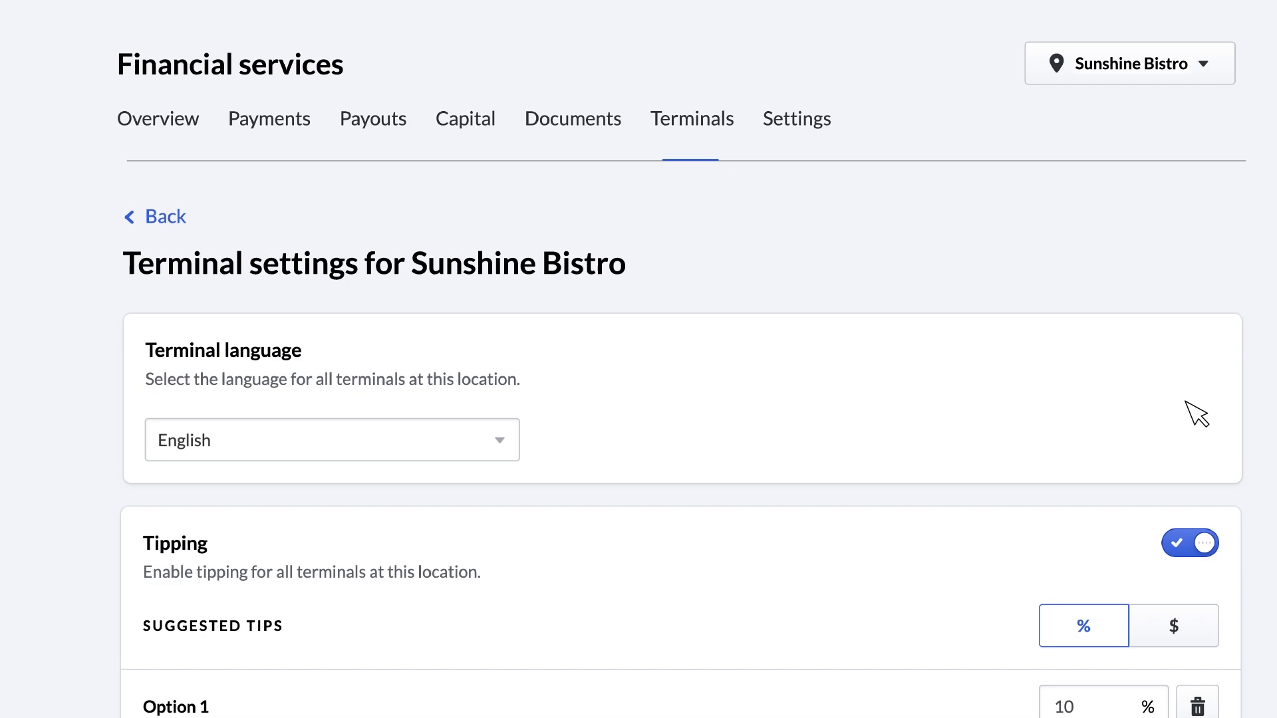
click(498, 439)
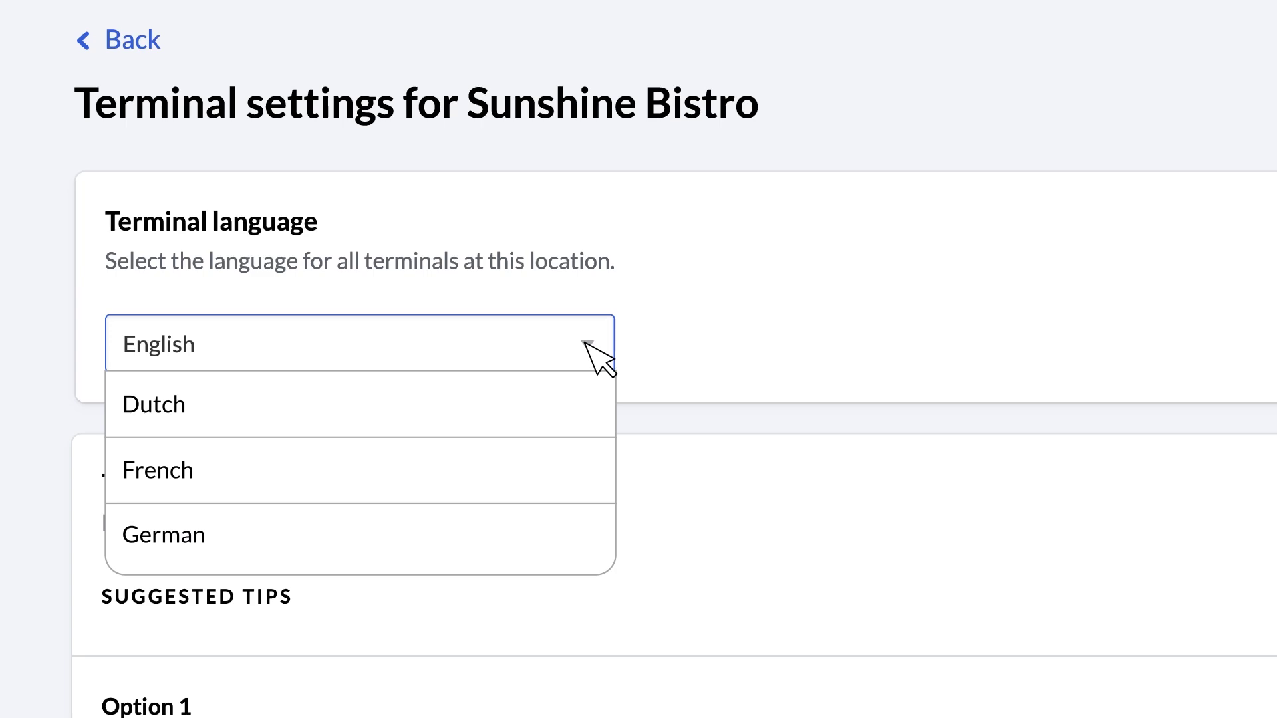
click(585, 343)
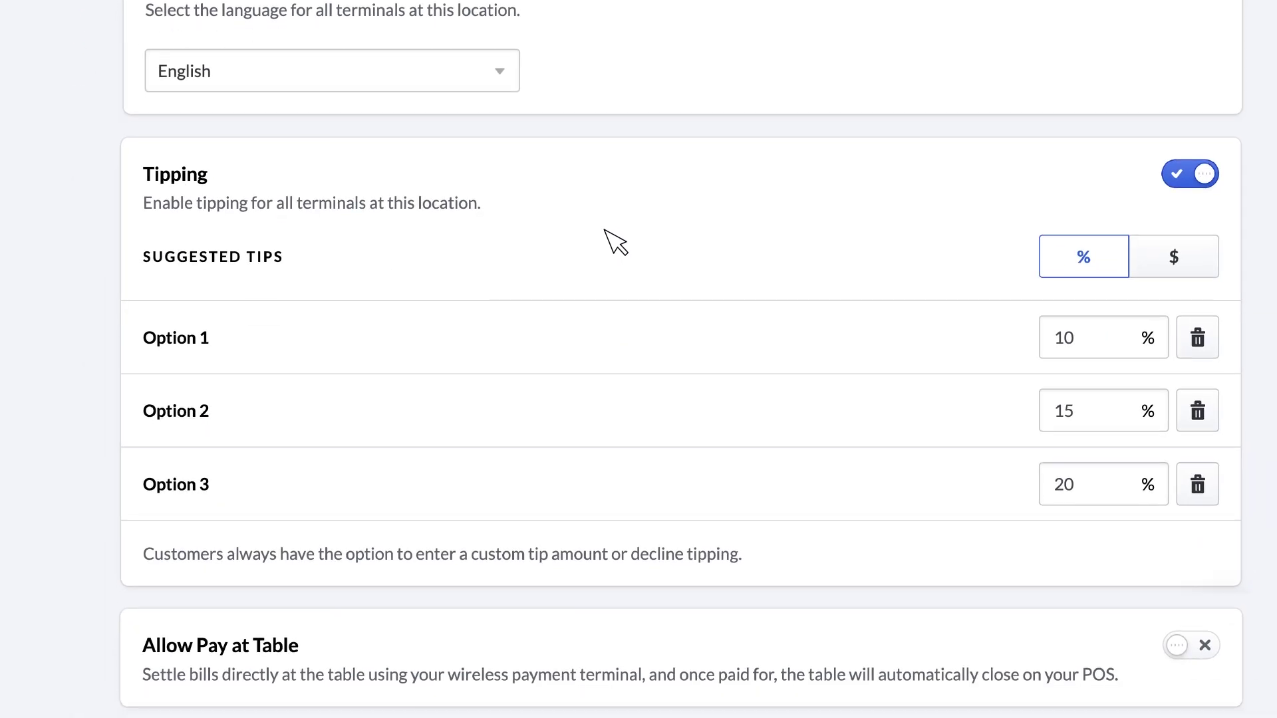
scroll(612, 242, down, 3)
click(1178, 247)
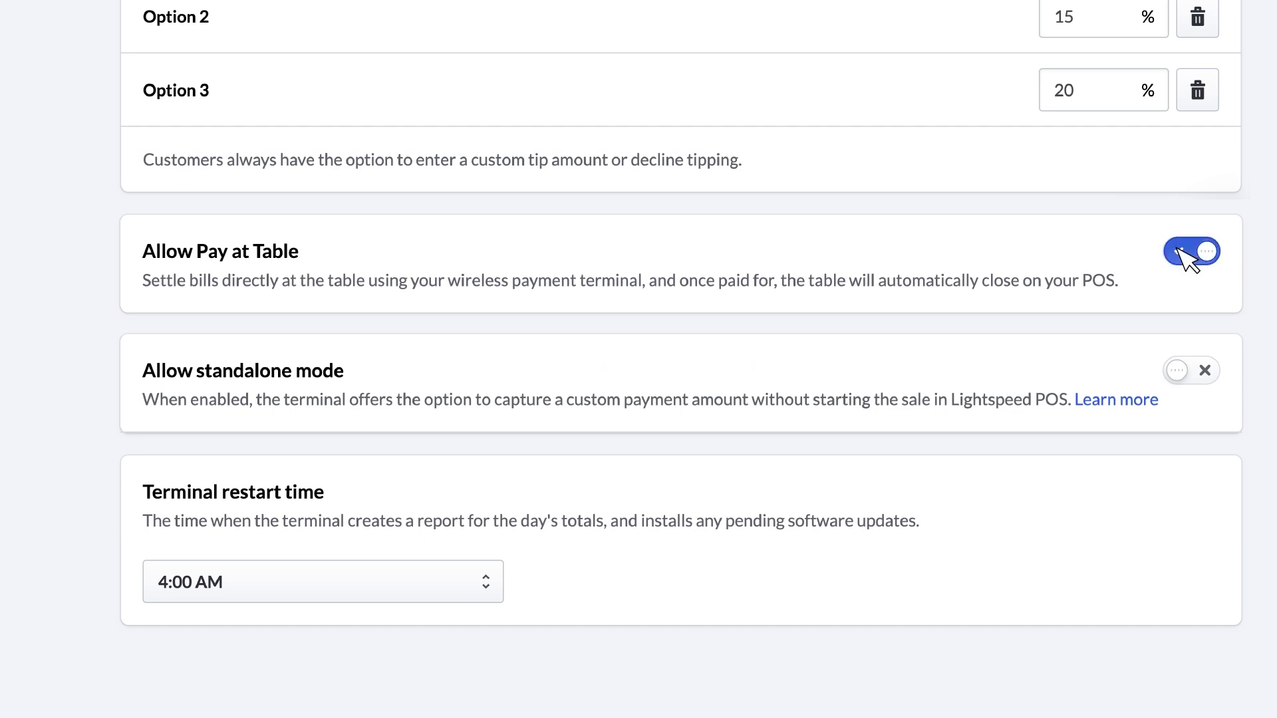
click(1178, 371)
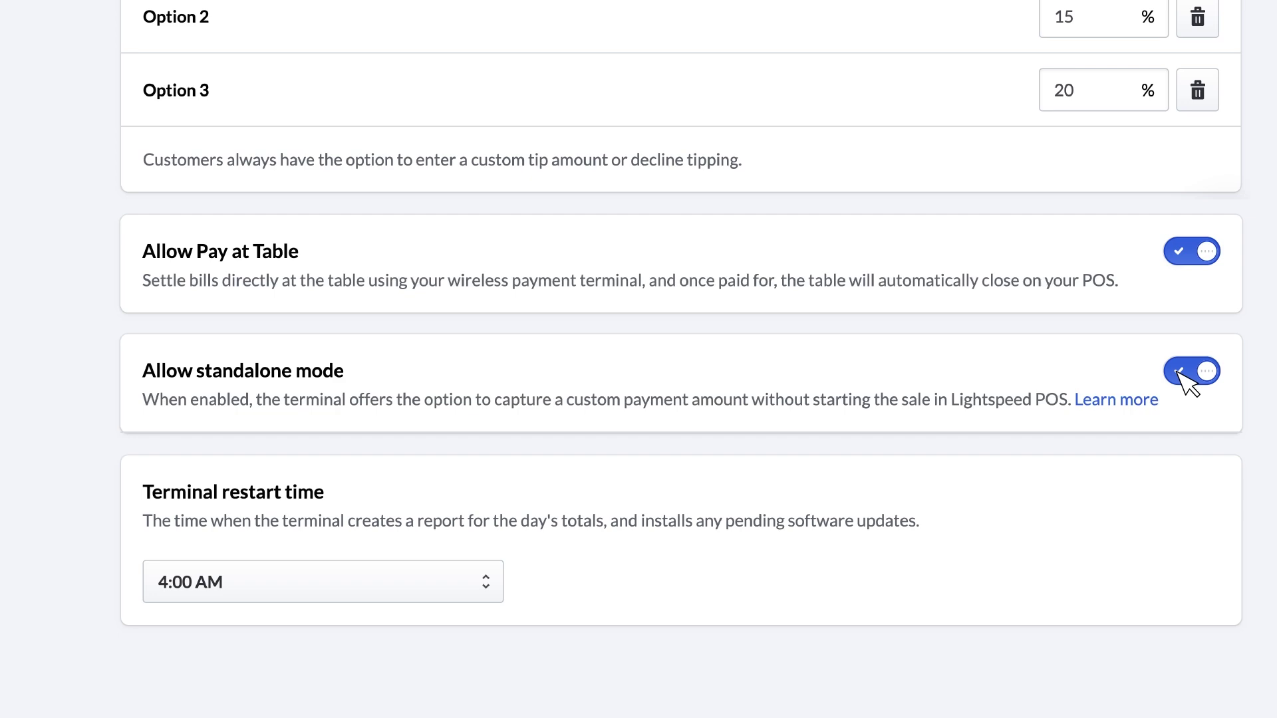
scroll(1184, 382, up, 10)
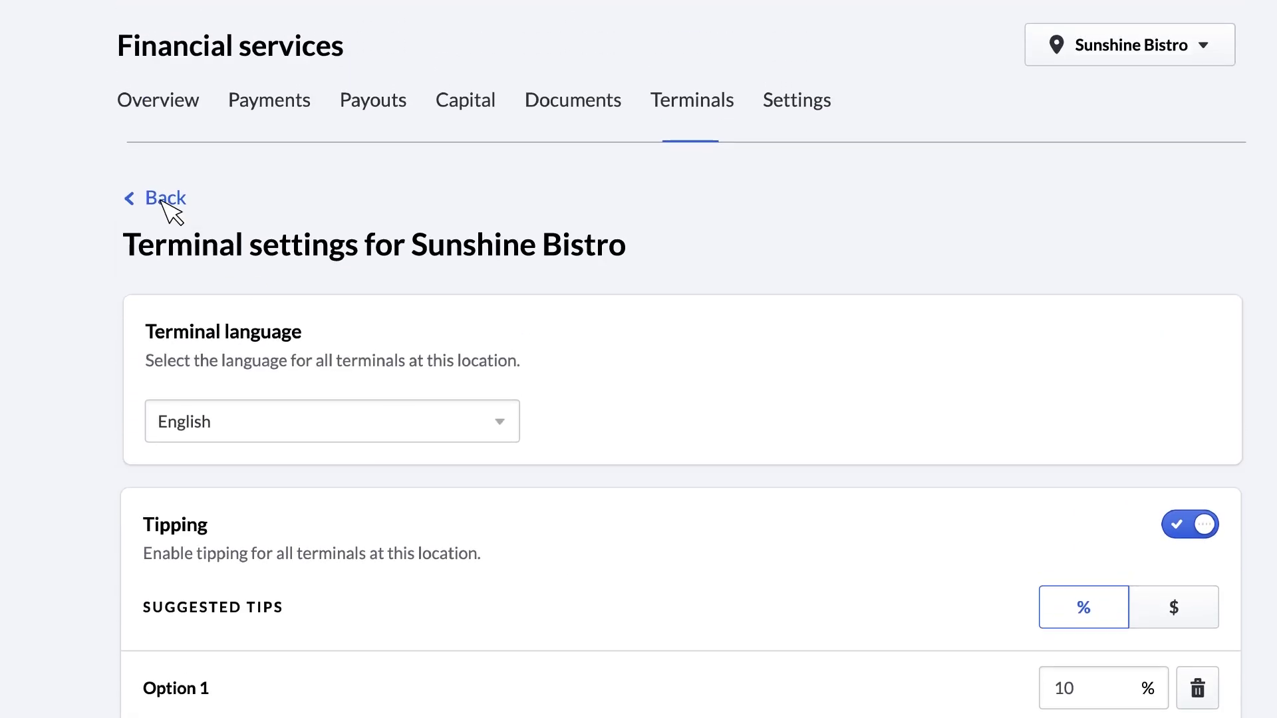
Go back to the terminals list, open the S1F2 terminal and turn on its Custom settings.
click(170, 208)
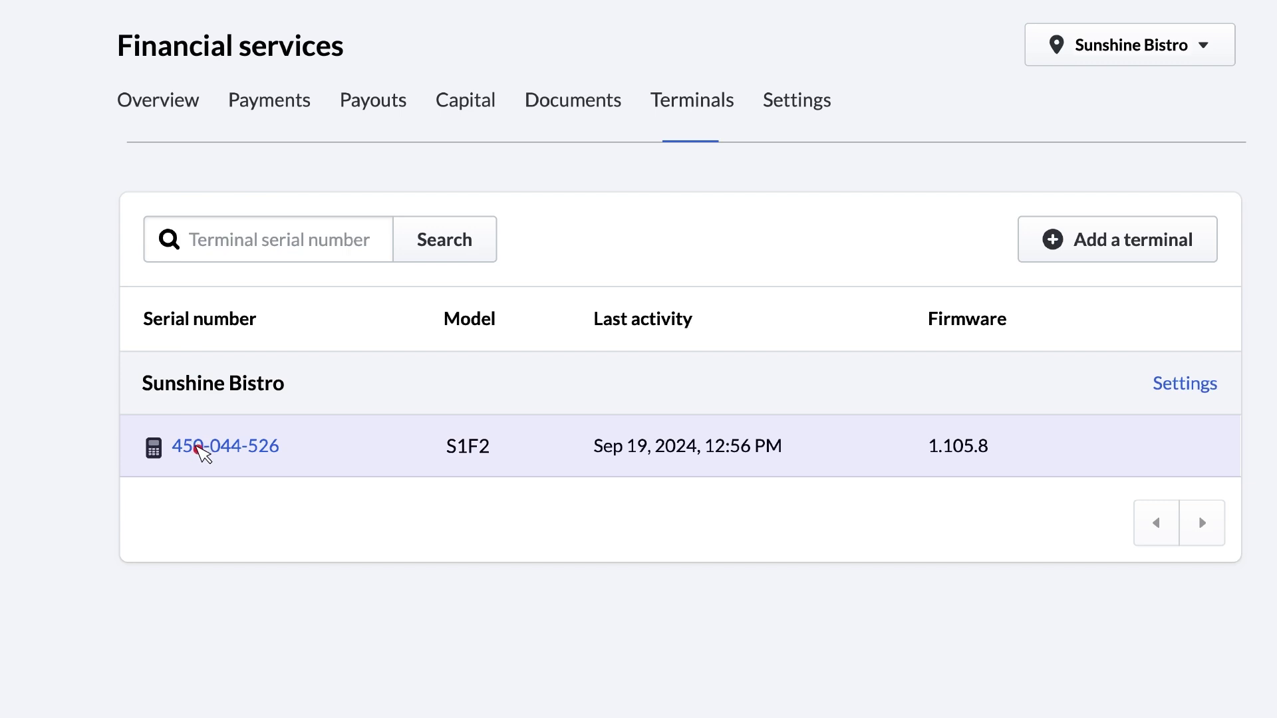
click(194, 443)
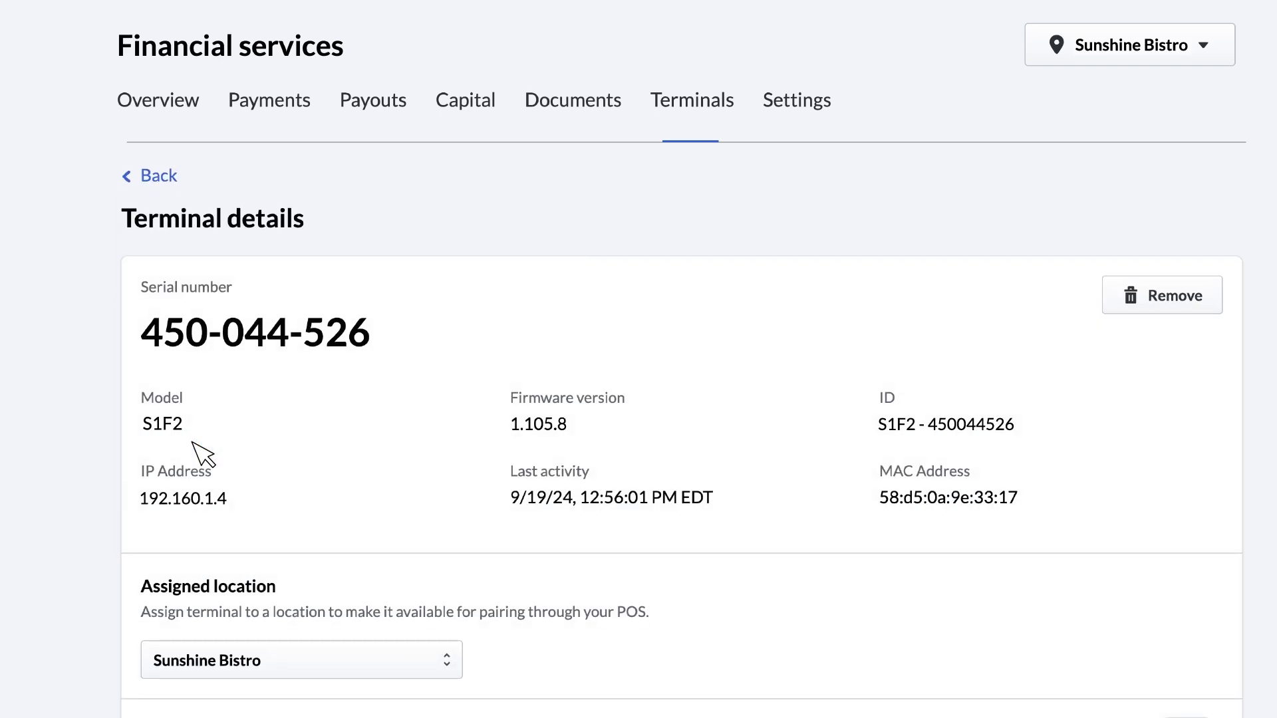
scroll(835, 428, down, 3)
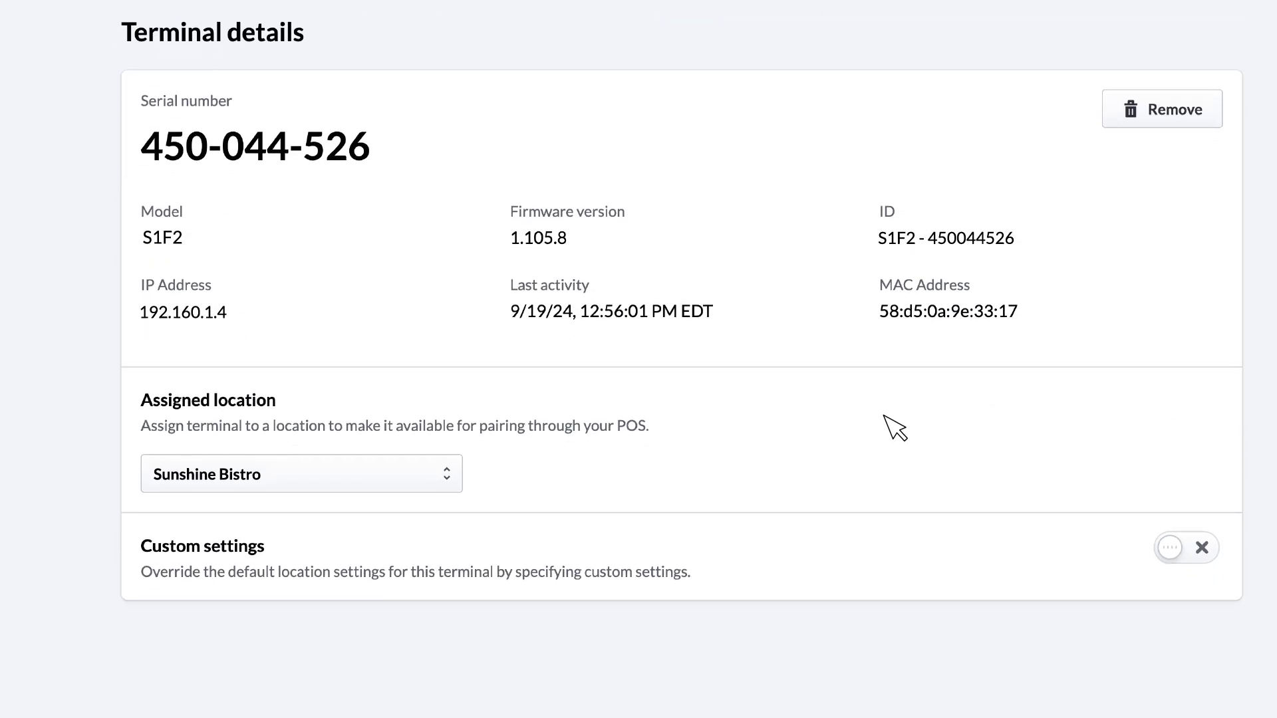
scroll(893, 426, down, 5)
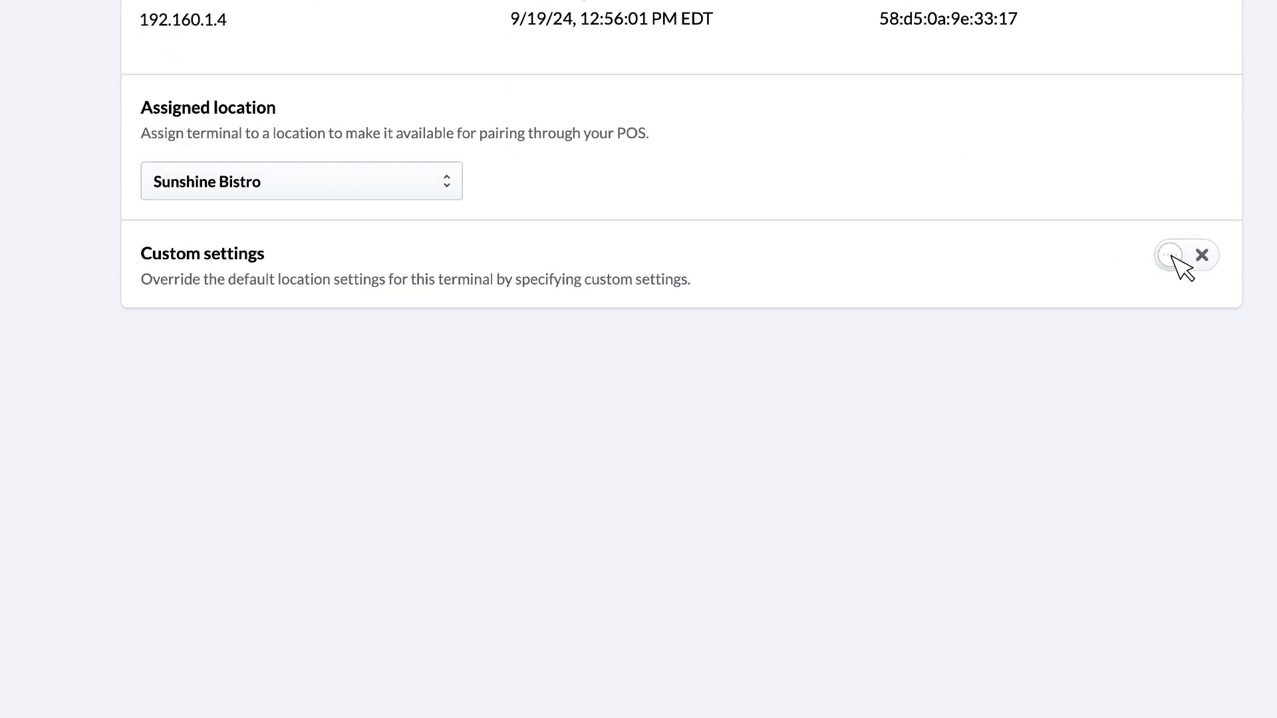
click(1177, 263)
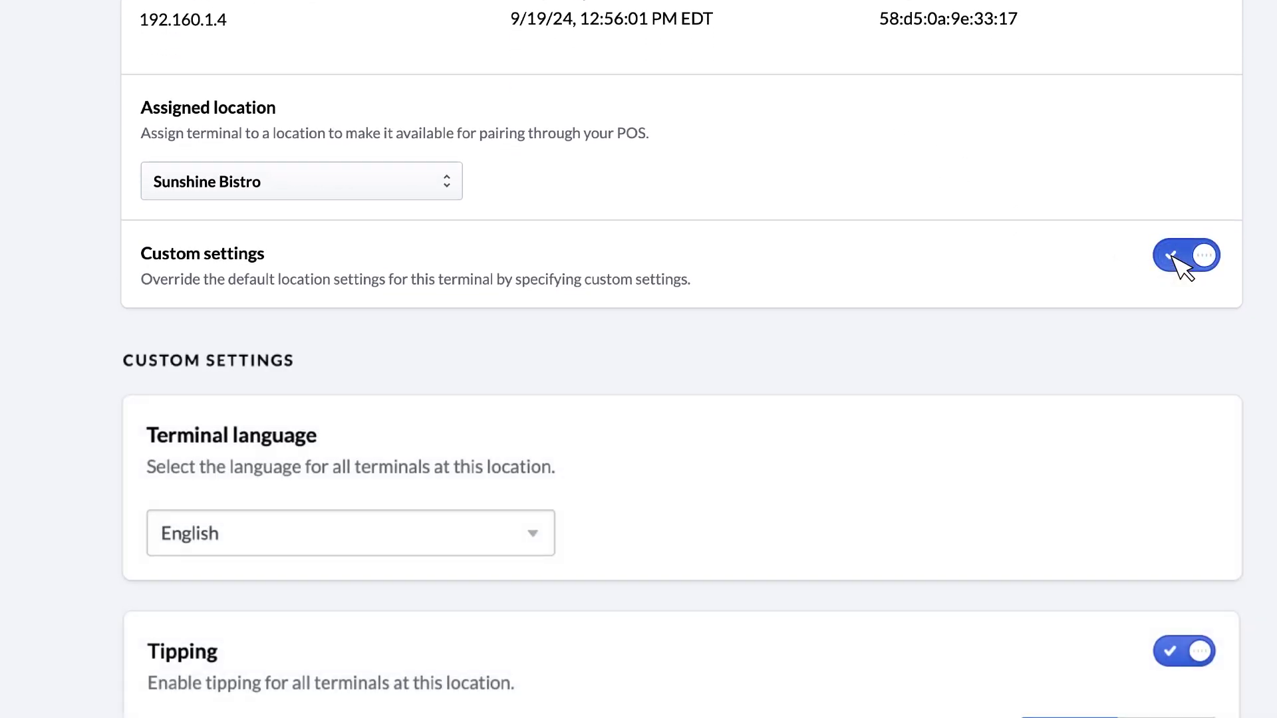